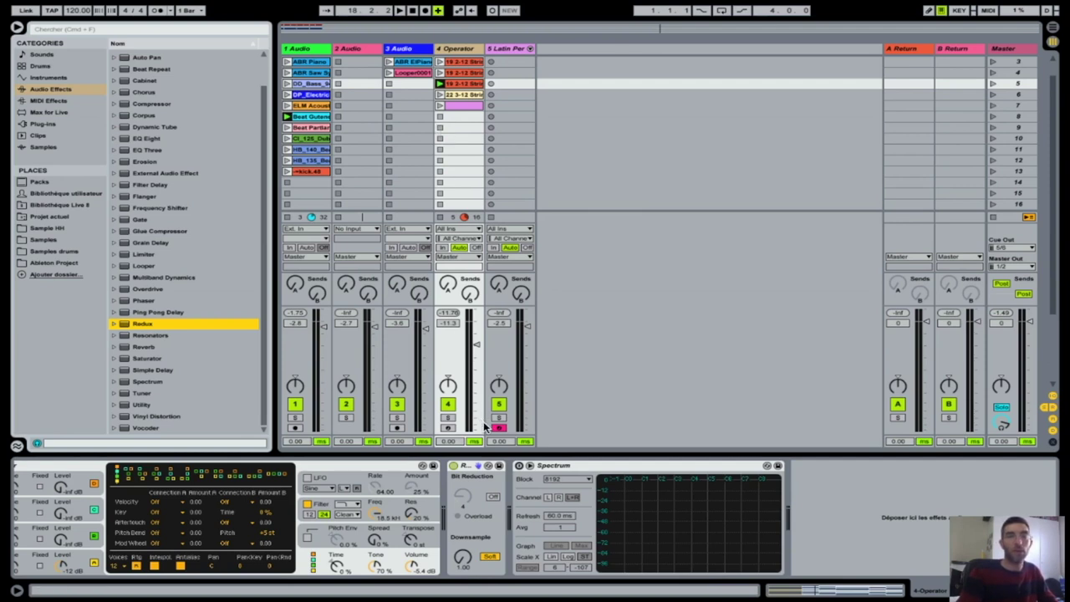
- Toggle the Redux downsample mode between Soft and Hard several times on the Operator track, leaving it on Soft
left_click(458, 500)
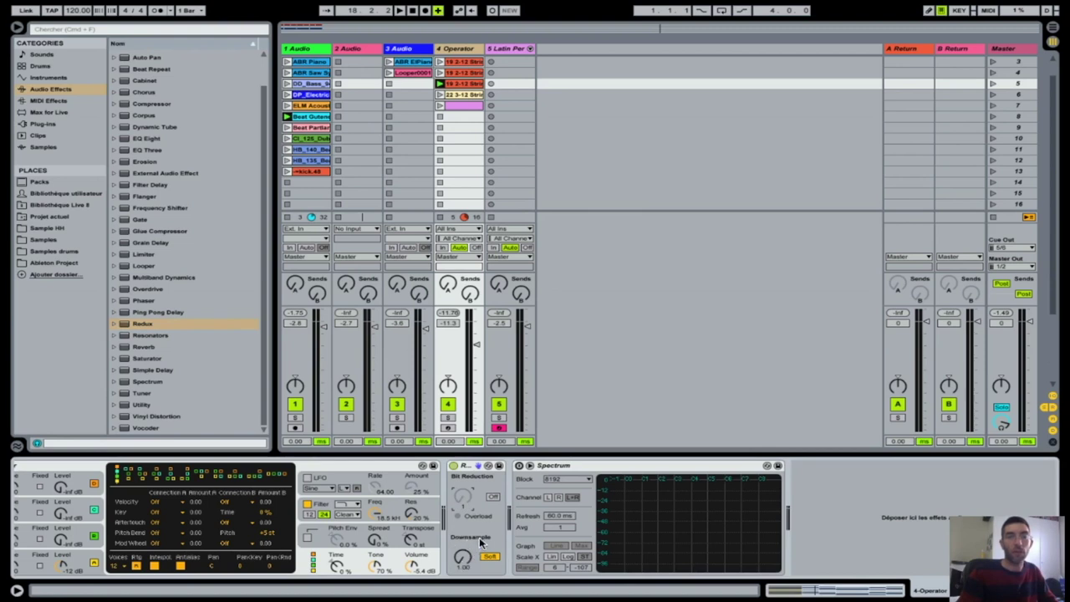
left_click(496, 560)
left_click(494, 561)
left_click(495, 562)
left_click(494, 561)
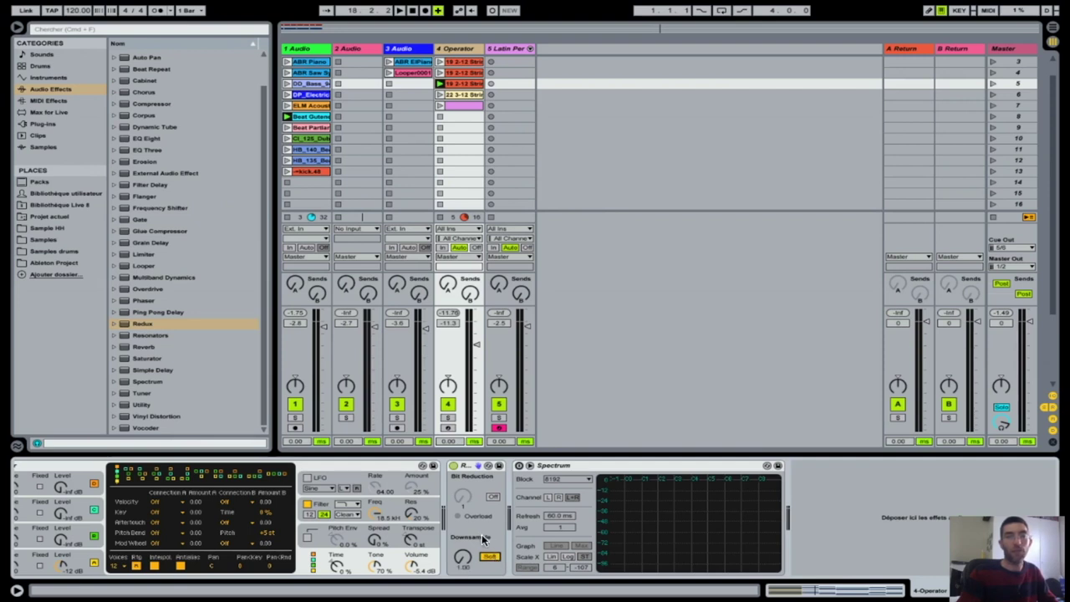
left_click(491, 559)
left_click(492, 559)
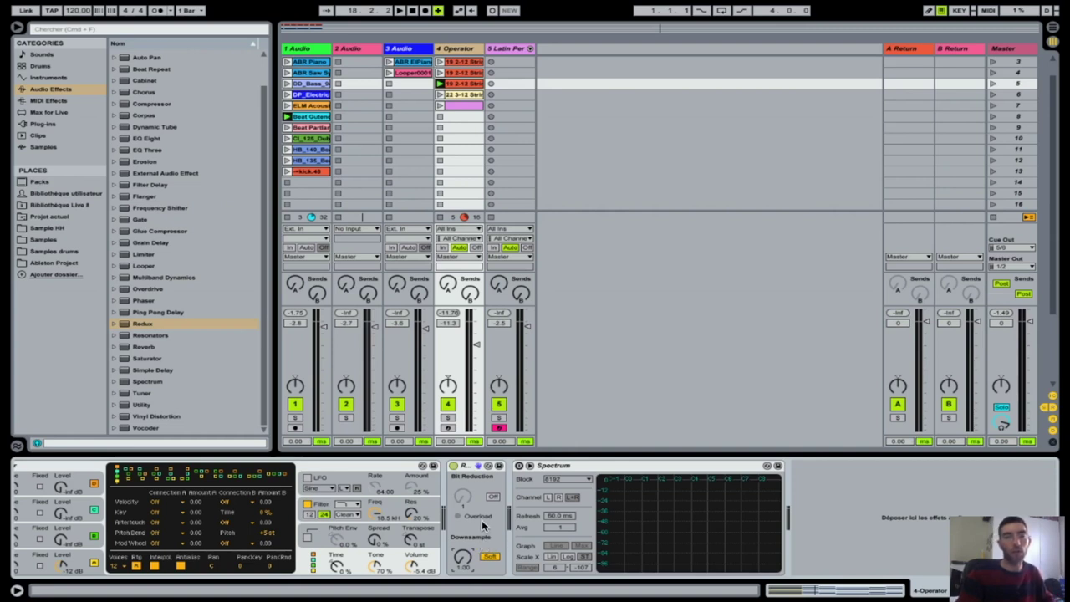
- Start playback, switch the Redux downsample mode to Hard and raise the Downsample amount to 200
key("space")
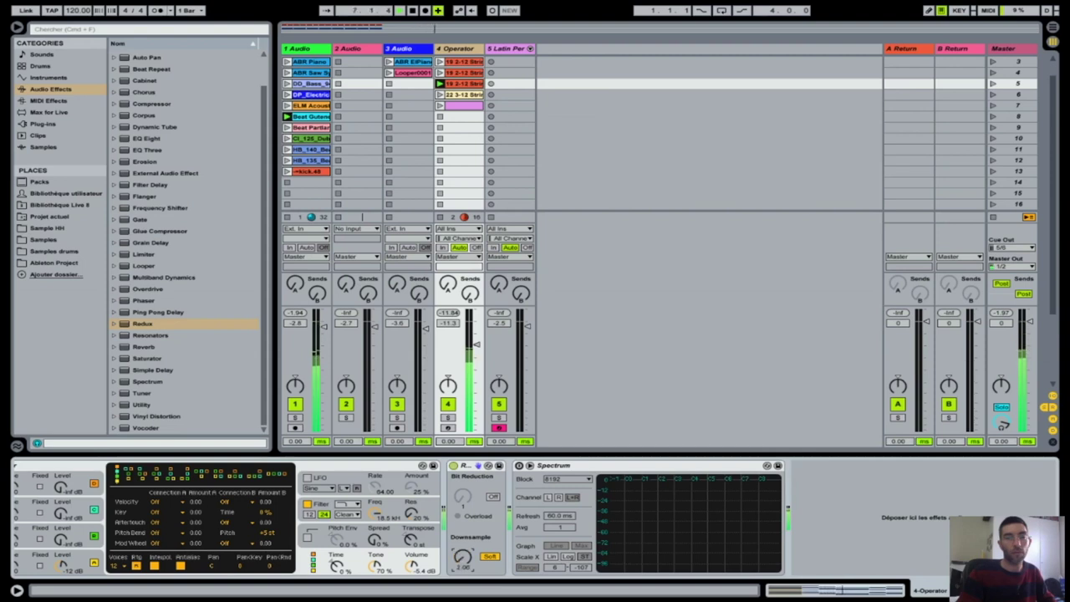
left_click(492, 557)
left_click_drag(465, 571, 465, 542)
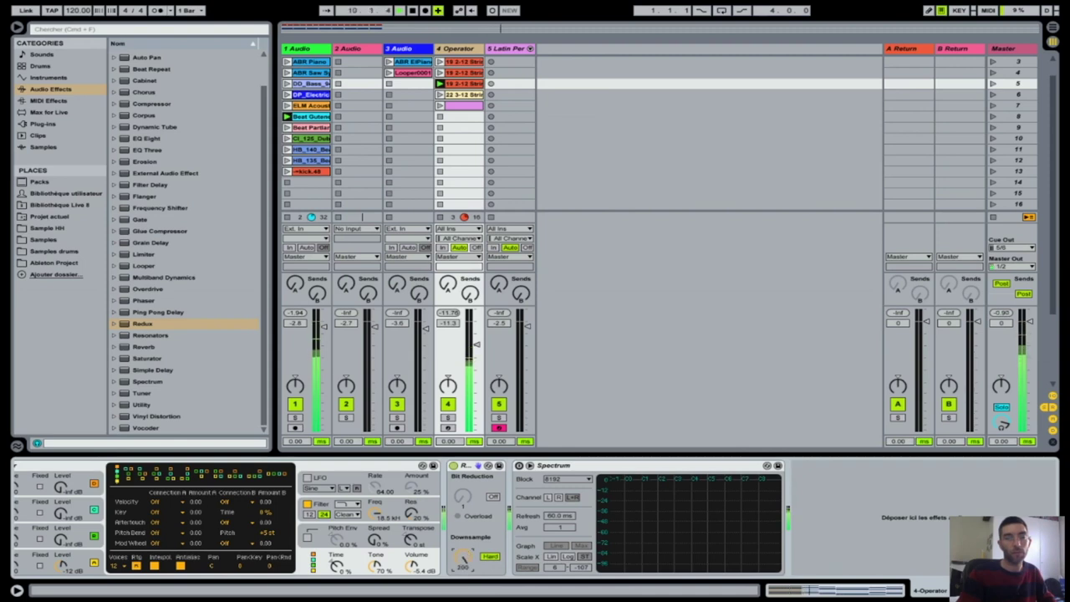
- Solo the Operator track and sweep the Redux Downsample amount in Hard and Soft modes, ending on Soft at 1.00
left_click(449, 417)
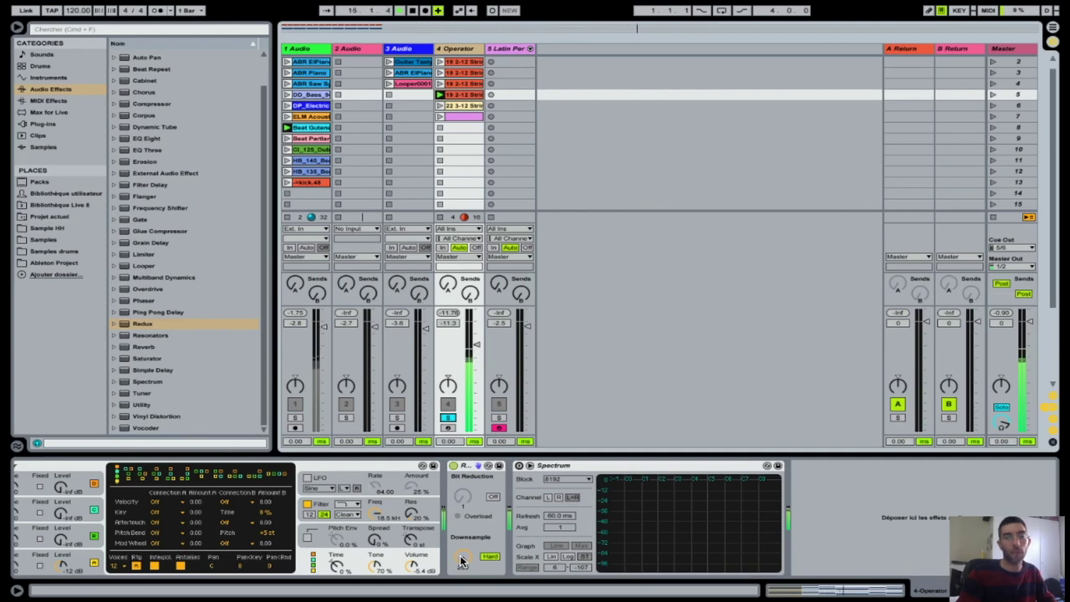
left_click_drag(462, 561, 462, 565)
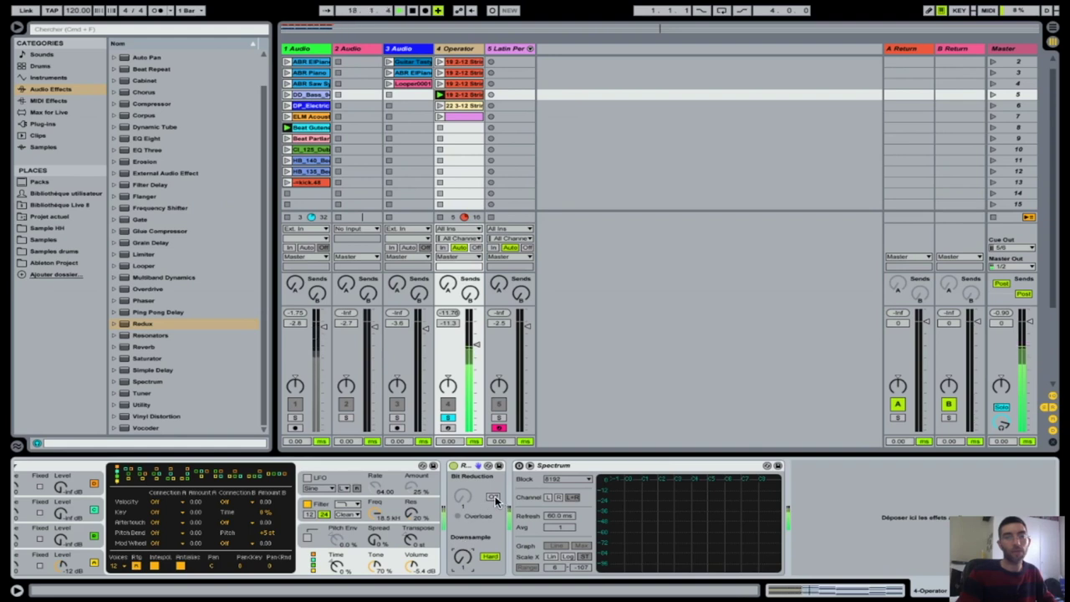
left_click_drag(470, 559, 462, 553)
left_click(490, 557)
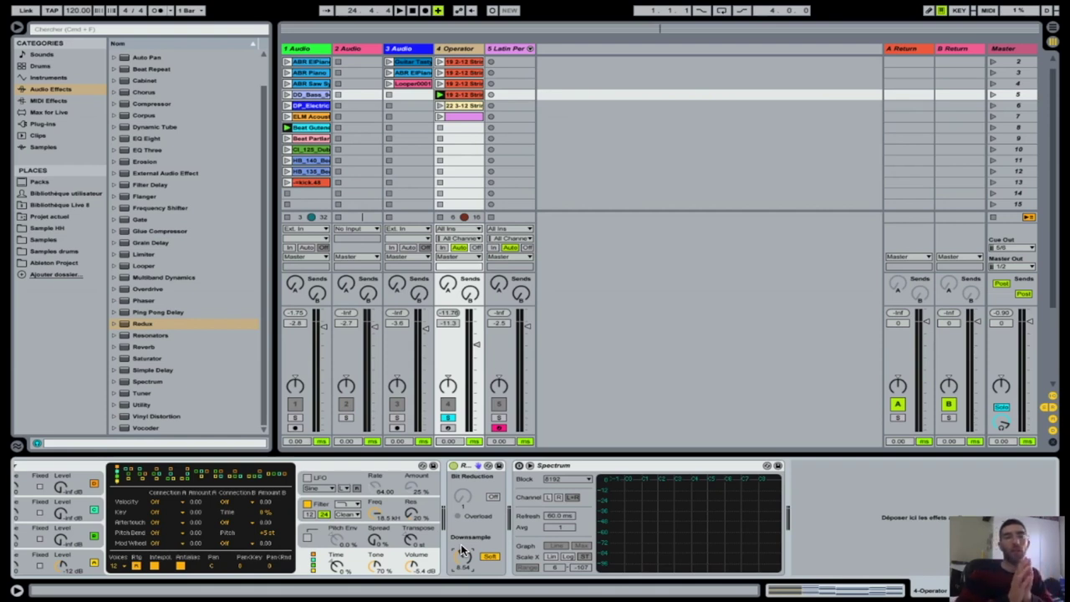
left_click_drag(462, 552, 459, 567)
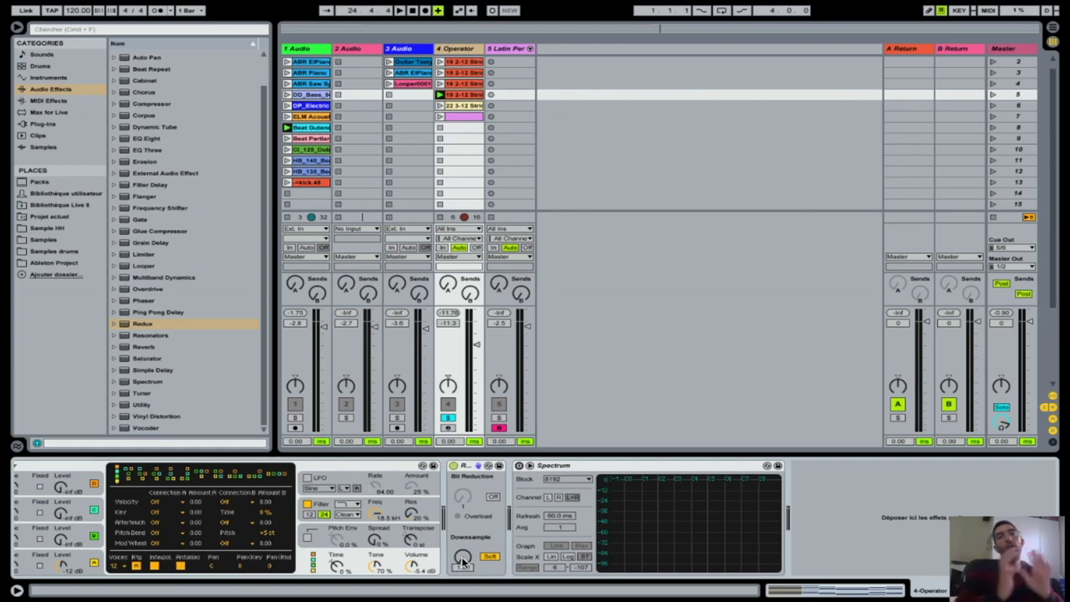
- Enable Bit Reduction in Redux and sweep its value down from 16 during playback
left_click(492, 499)
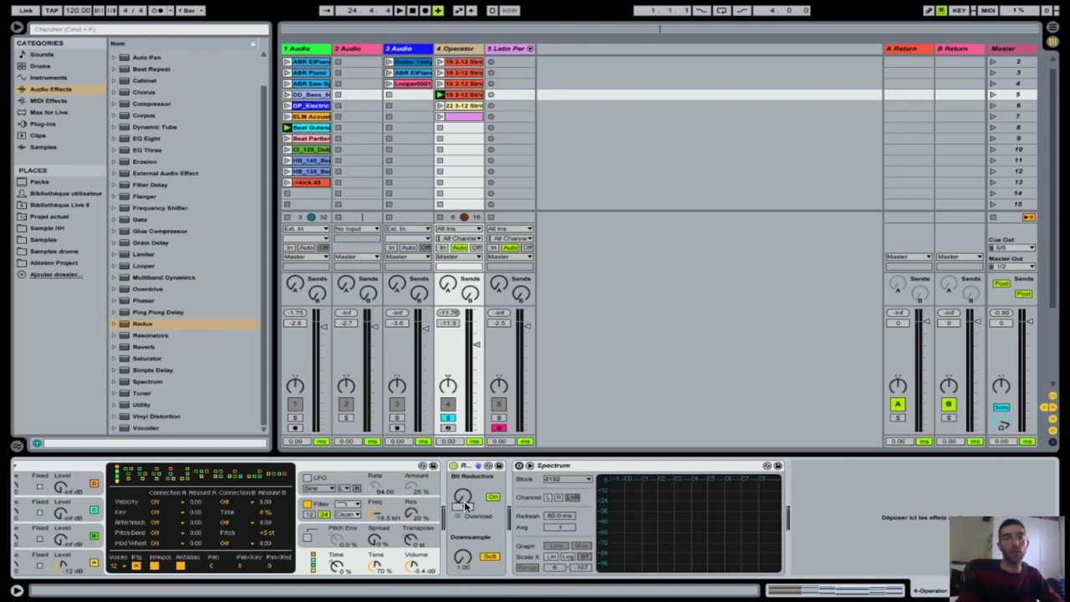
left_click_drag(461, 500, 461, 479)
key("space")
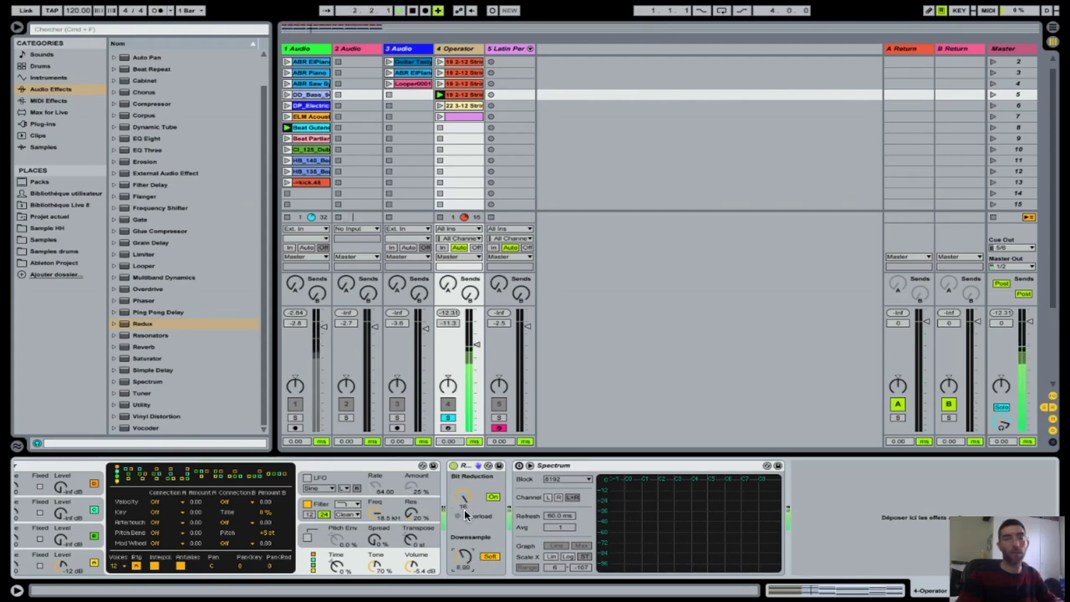
left_click_drag(466, 514, 466, 522)
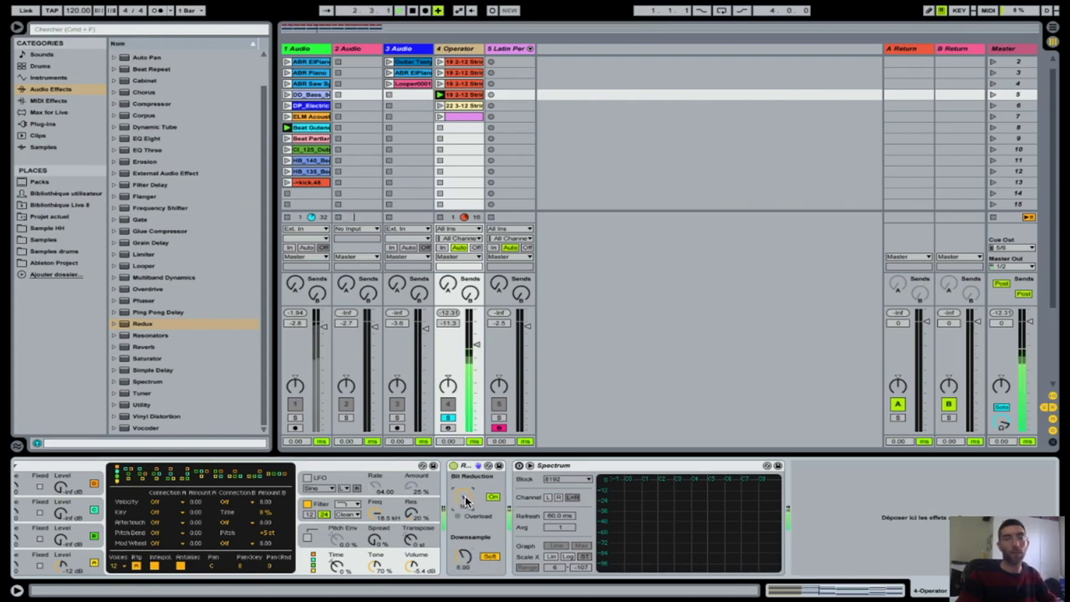
- Raise the Redux Downsample amount in Soft mode, repeat in Hard mode, and lower it to 2
left_click_drag(465, 557, 465, 547)
left_click(490, 557)
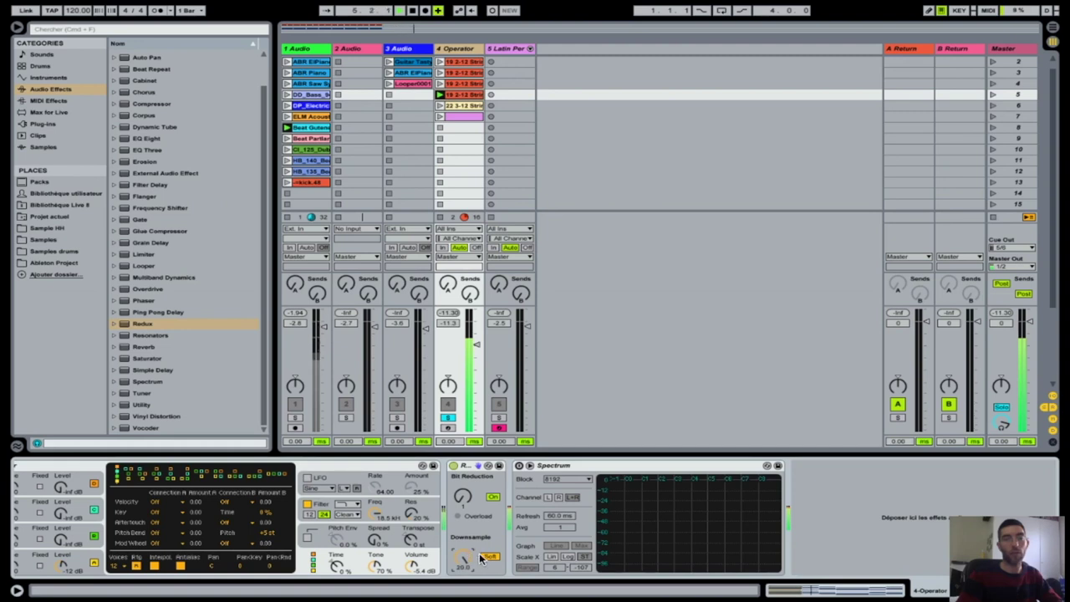
left_click_drag(462, 557, 462, 536)
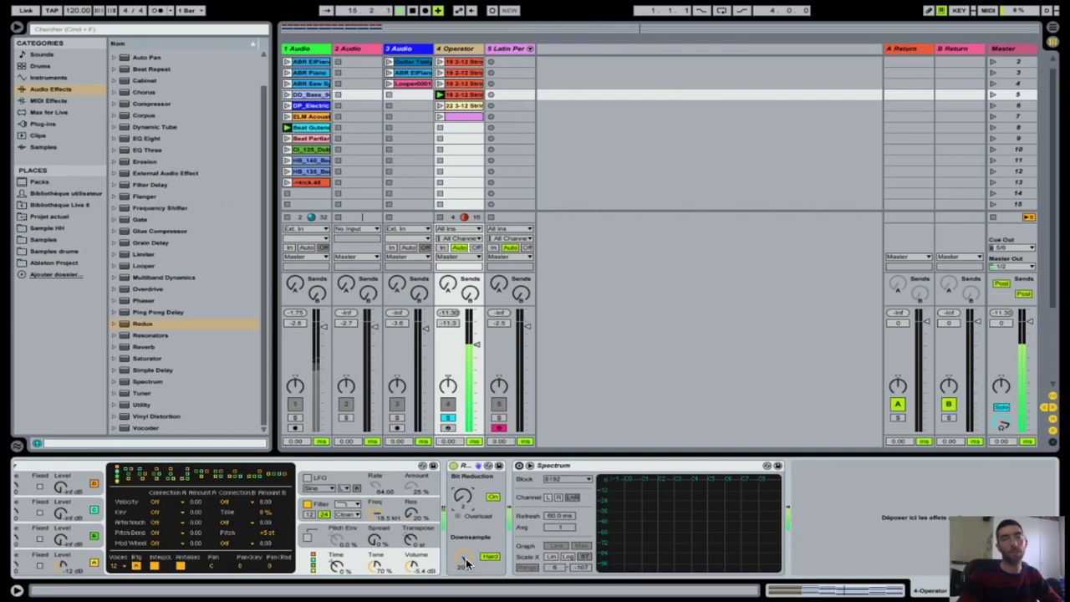
mouse_move(465, 563)
left_mouse_down()
mouse_move(479, 548)
mouse_move(482, 564)
mouse_move(467, 565)
left_mouse_up()
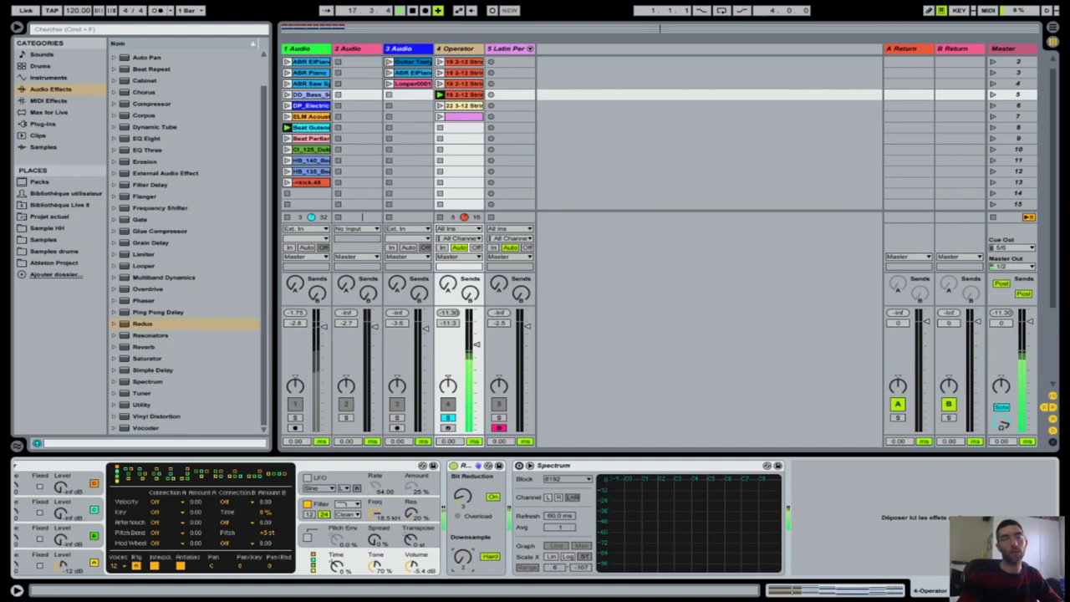
- Return the downsample to Soft at 1.00 and switch Bit Reduction off and on again
left_click(490, 557)
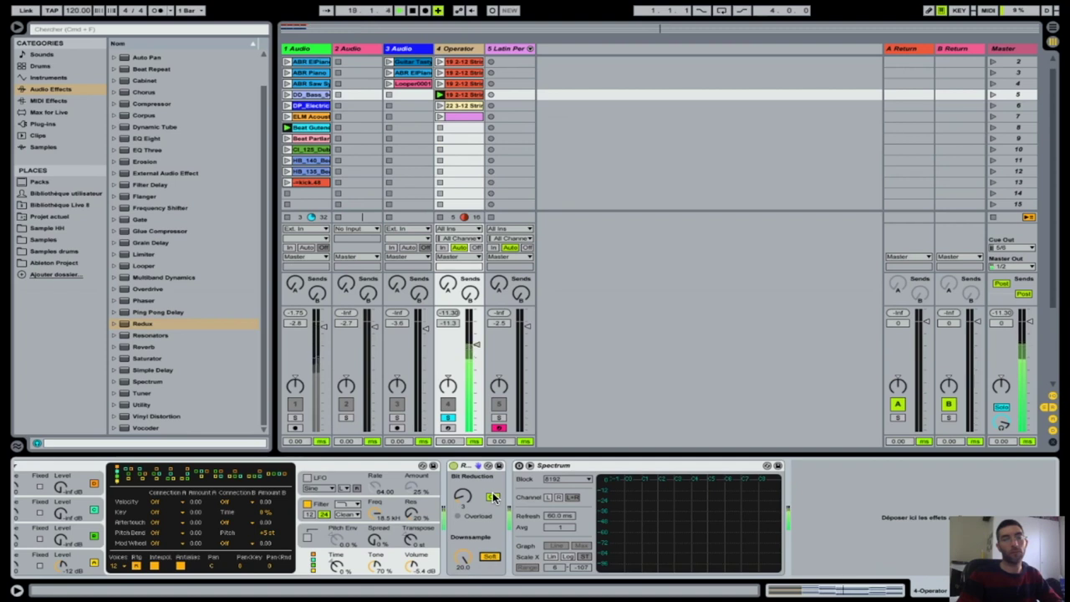
left_click(493, 497)
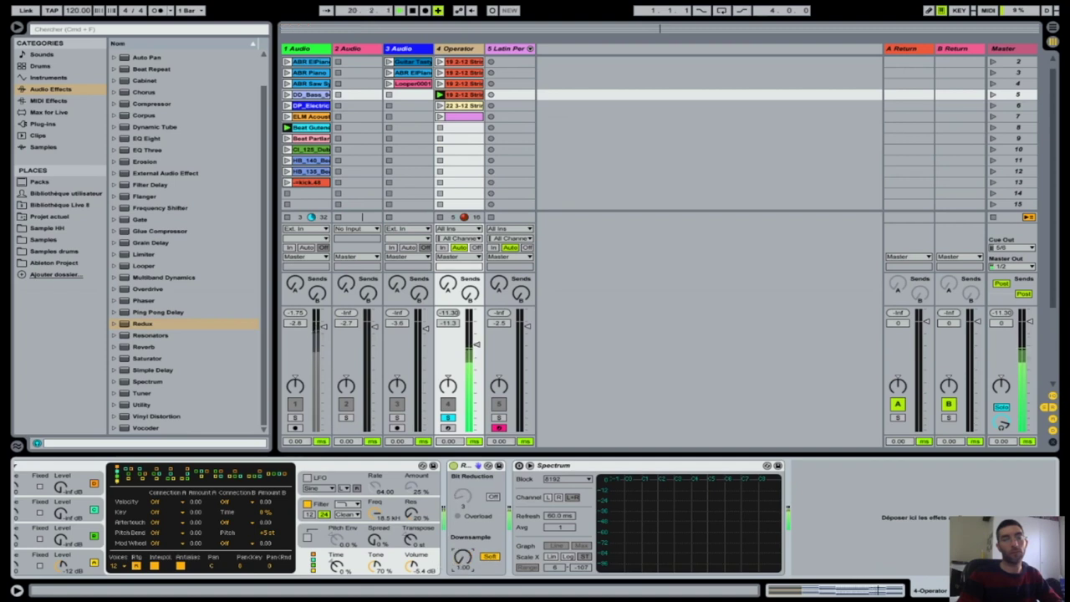
left_click(493, 498)
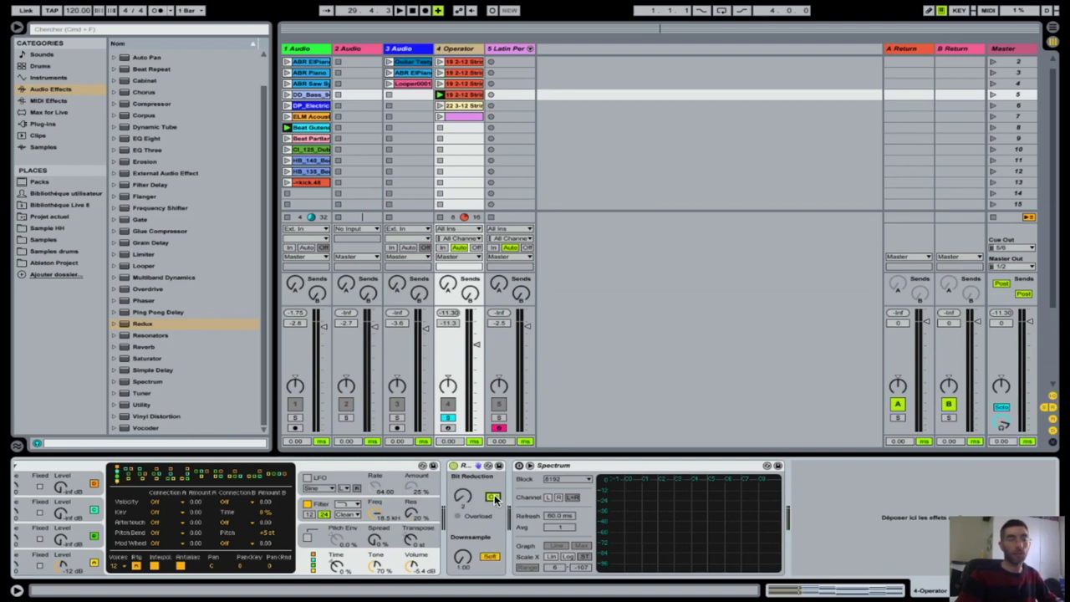
- Examine the sample rate in the audio preferences and close them
key("super+comma")
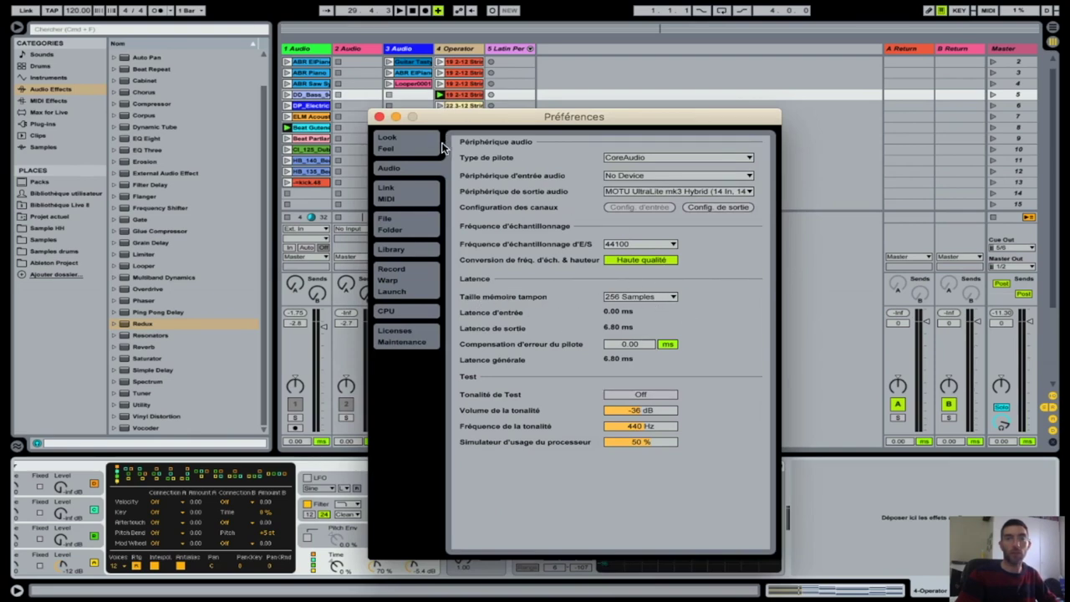
left_click(379, 117)
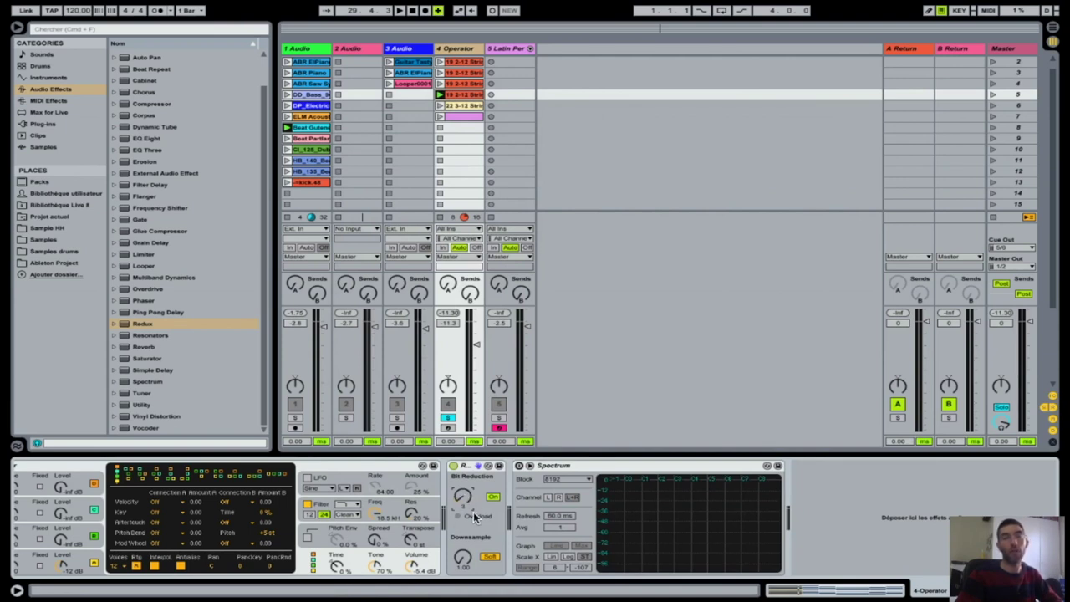
- Replace the Redux device on the Operator track with its 12-bit Fidelity preset, placed before Spectrum
left_click(477, 472)
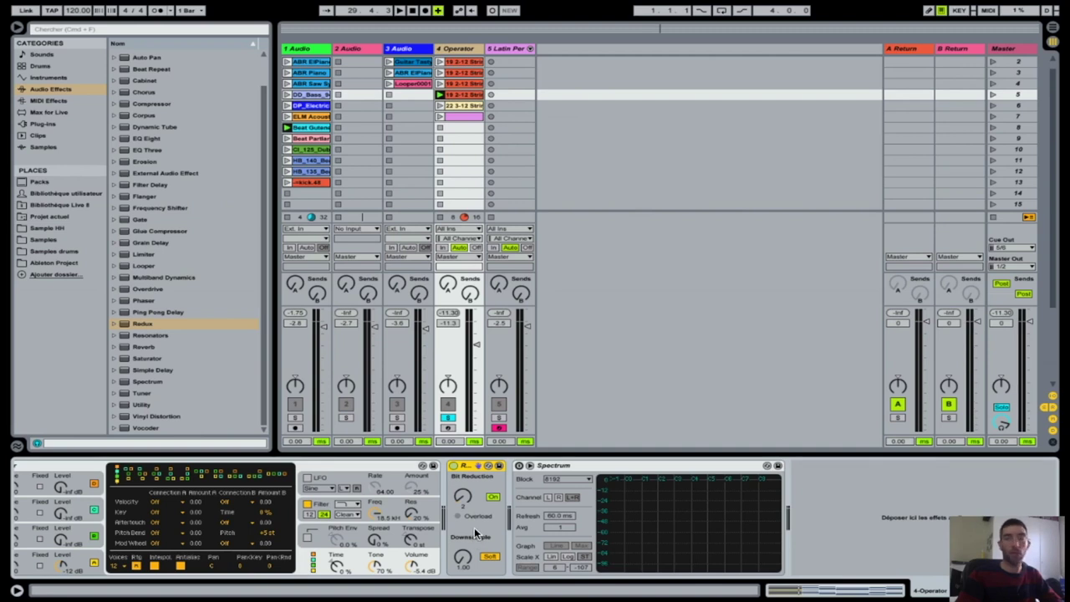
left_click(145, 321)
left_click(465, 468)
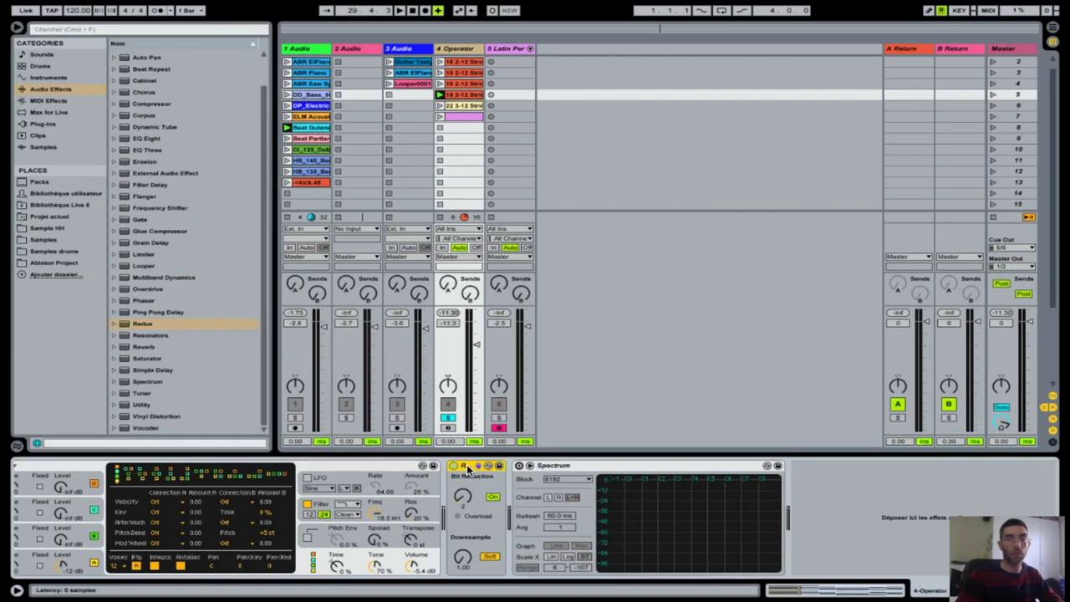
key("Delete")
left_click(113, 324)
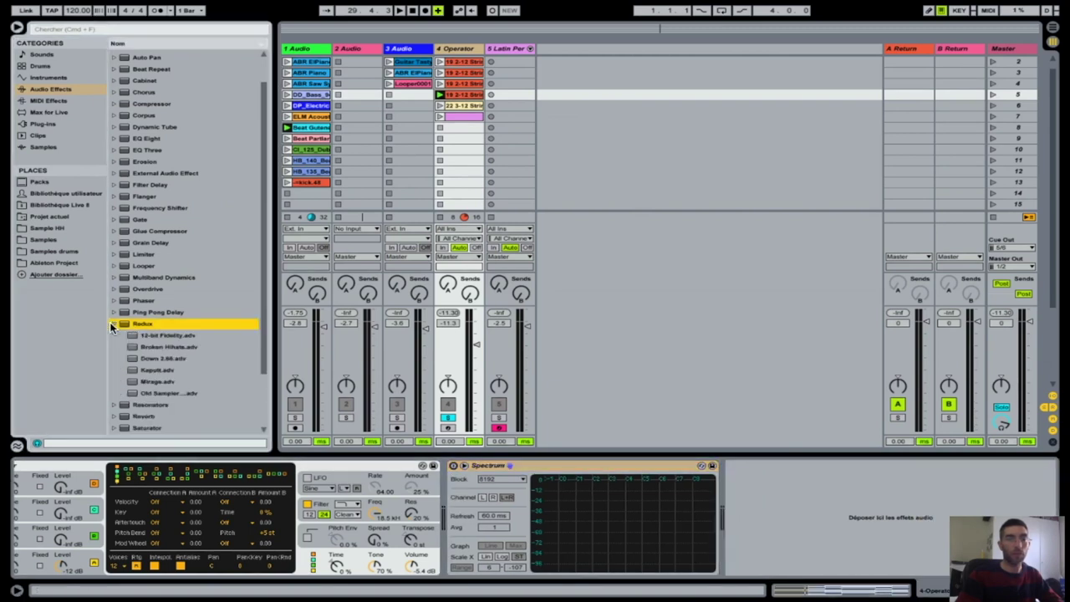
left_click_drag(152, 336, 445, 496)
- Play the Operator clip and compare the sound with the 12-bit Fidelity preset bypassed and active
key("space")
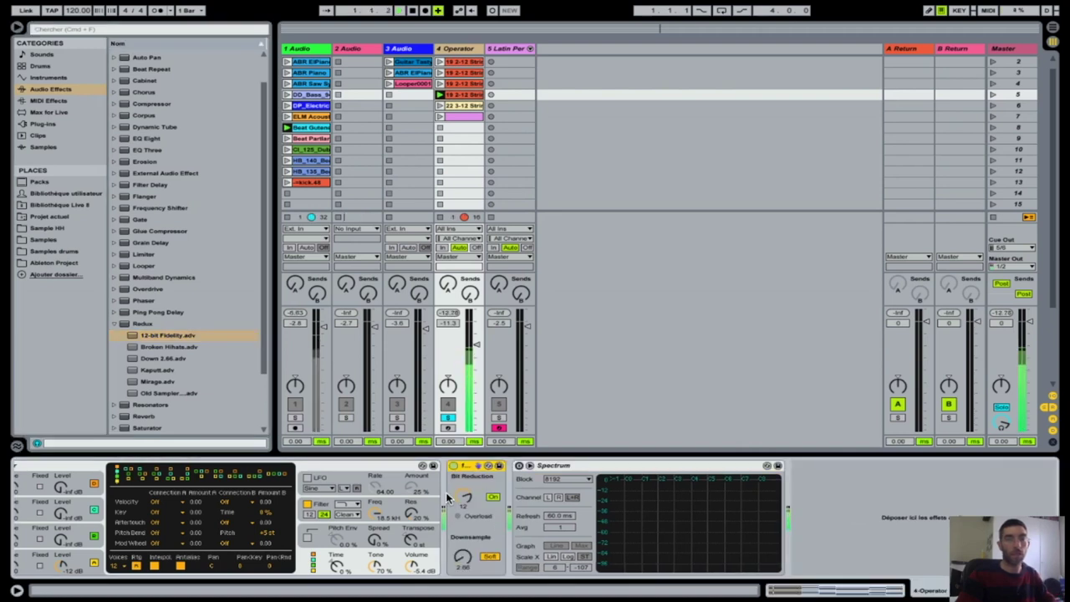
left_click(454, 466)
left_click(454, 467)
left_click(454, 466)
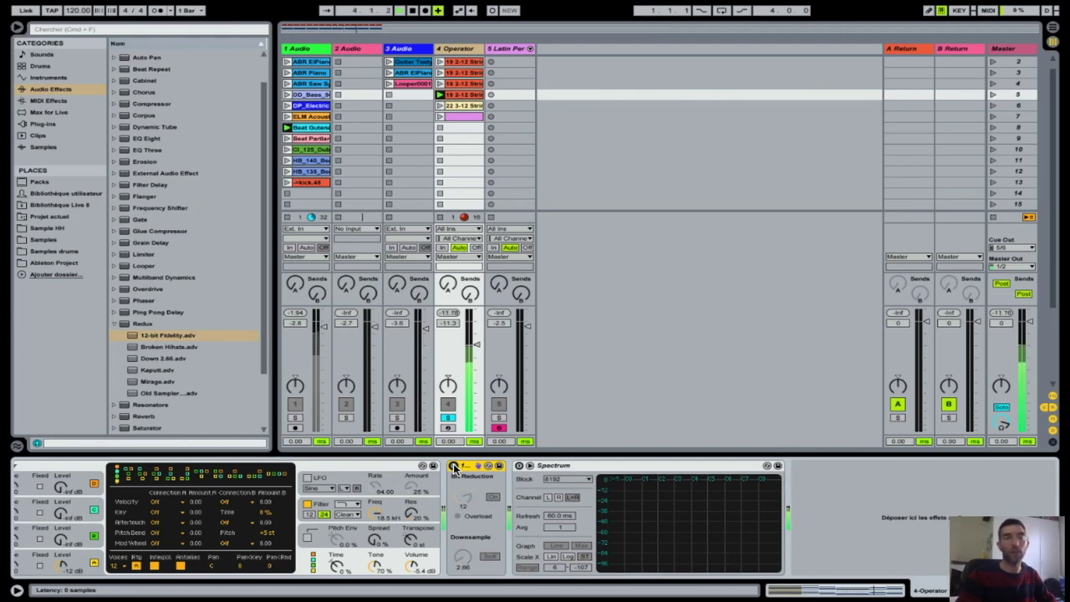
left_click(453, 465)
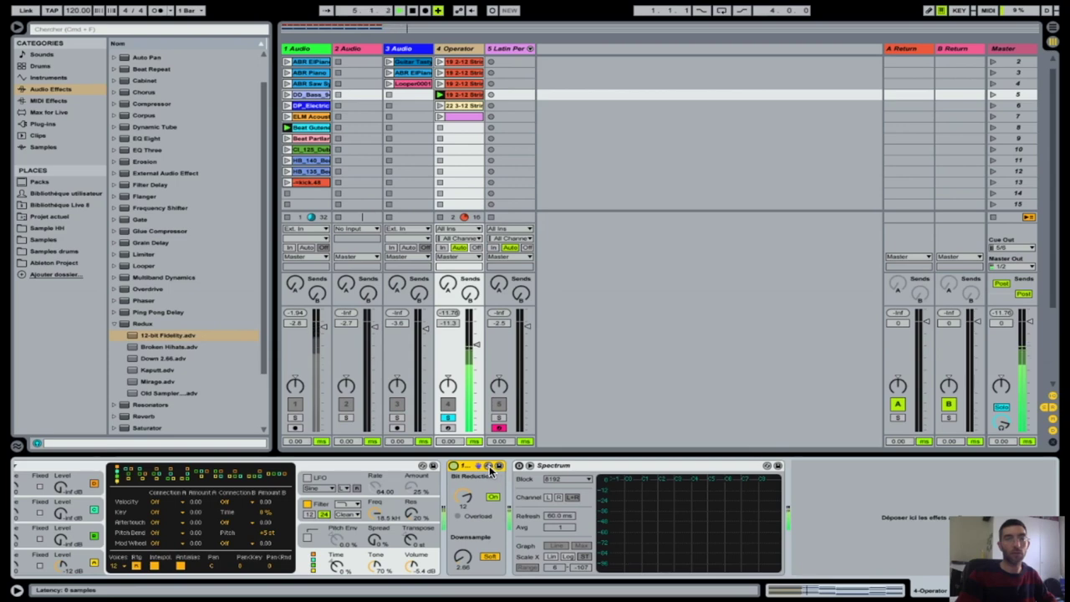
- Hot-swap the Redux device through the Broken Hihats, Down 2.66 and Kaputt presets during playback
left_click(489, 466)
left_click(130, 390)
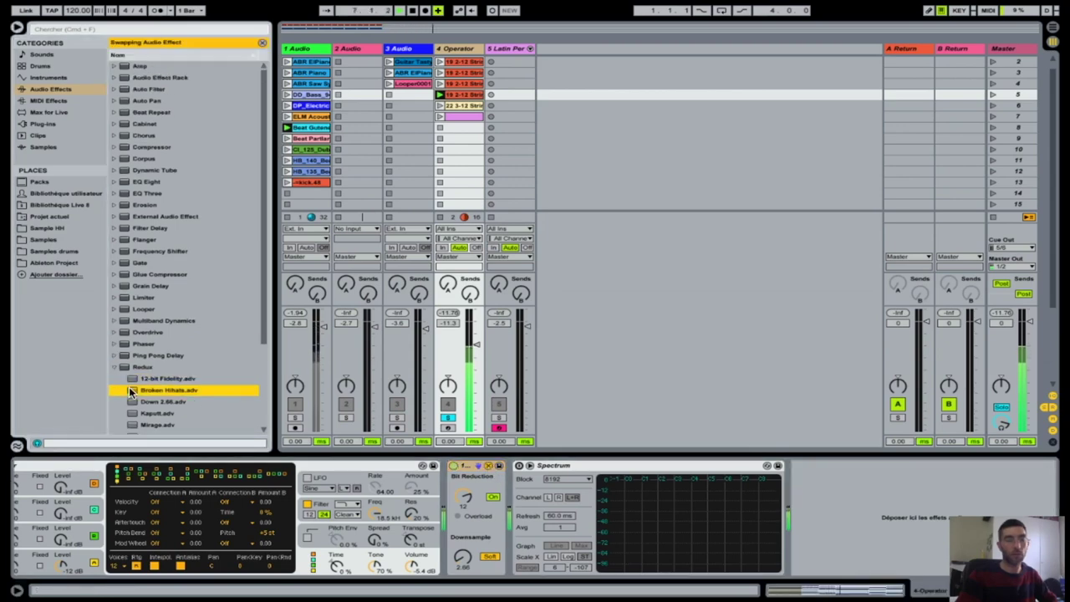
double_click(130, 391)
key("Down")
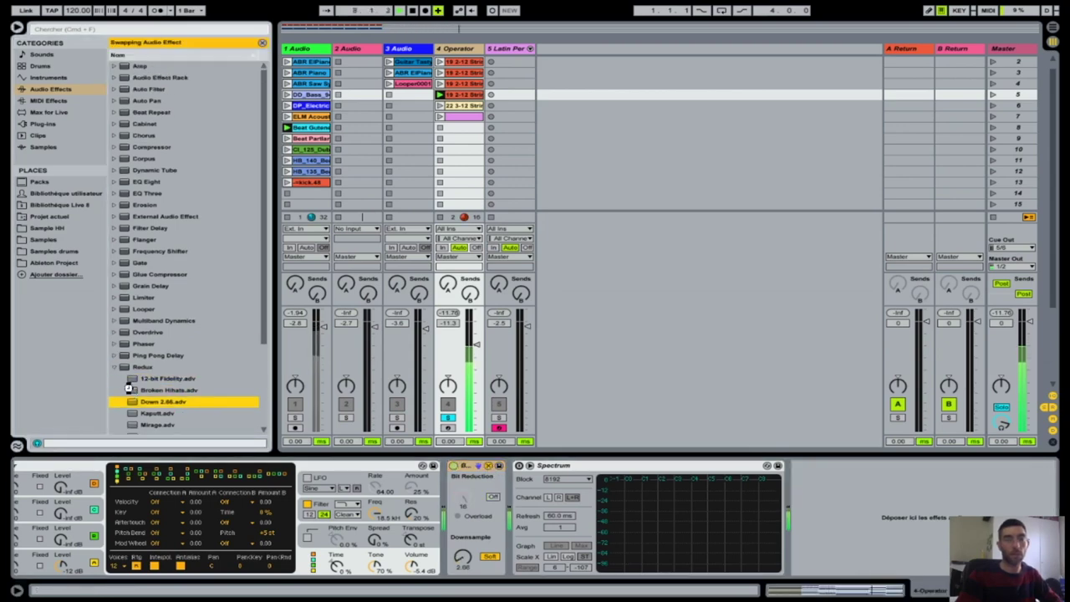
scroll(168, 355, "down", 3)
key("Down")
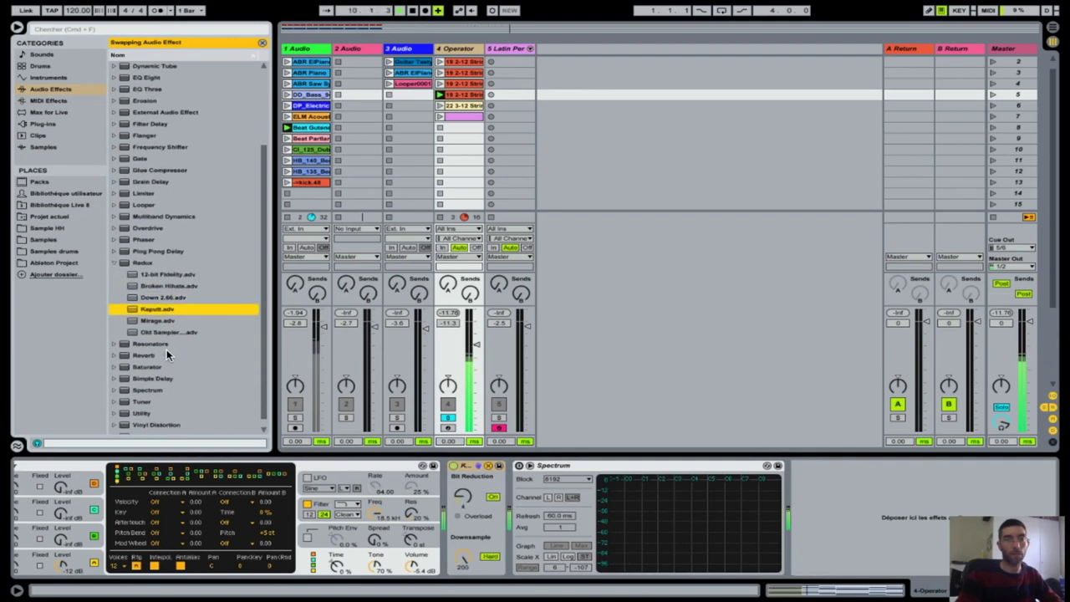
- Swap in the Mirage preset and the Old Sampler preset, bypassing and reactivating Redux to compare the sound
key("Down")
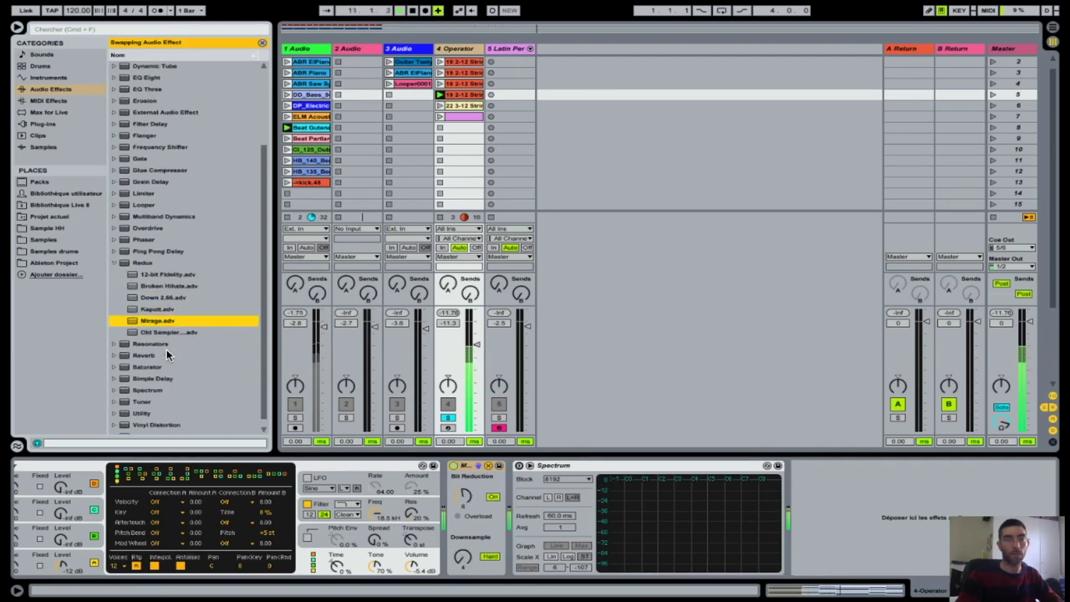
left_click(453, 466)
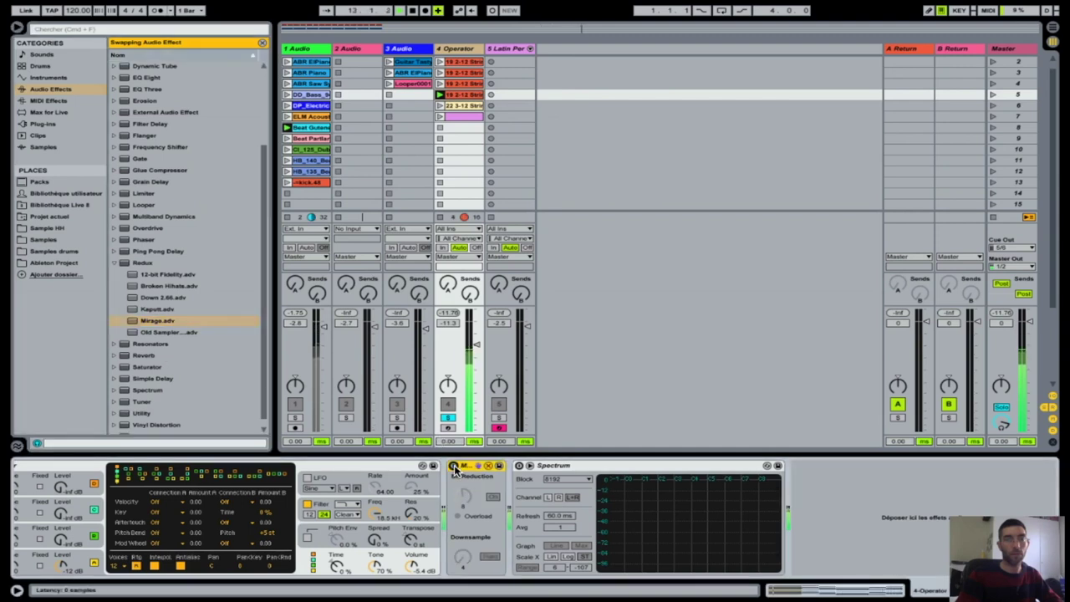
left_click(454, 466)
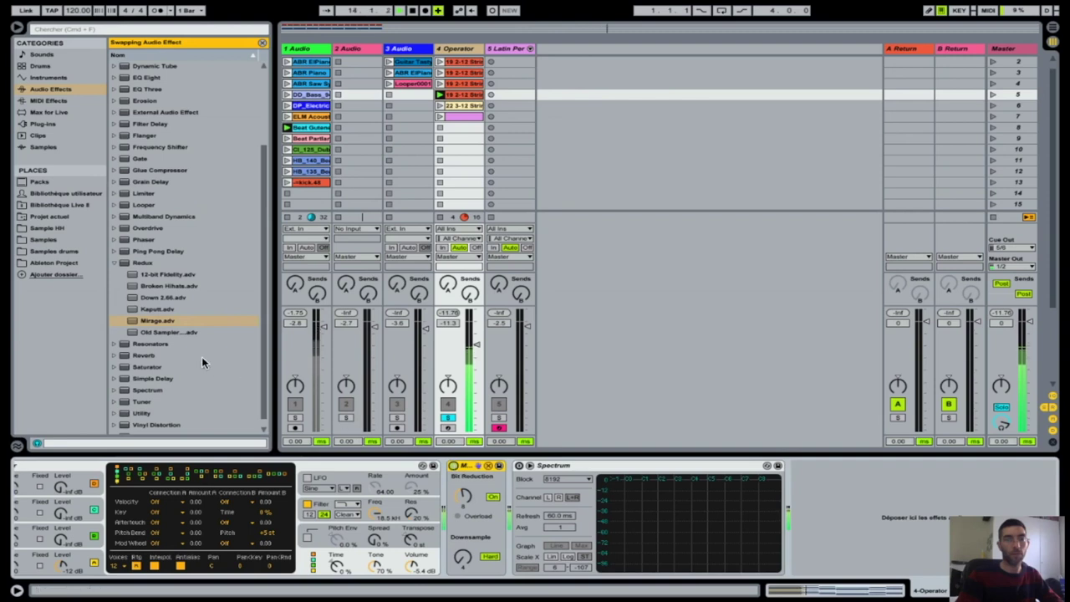
left_click(170, 333)
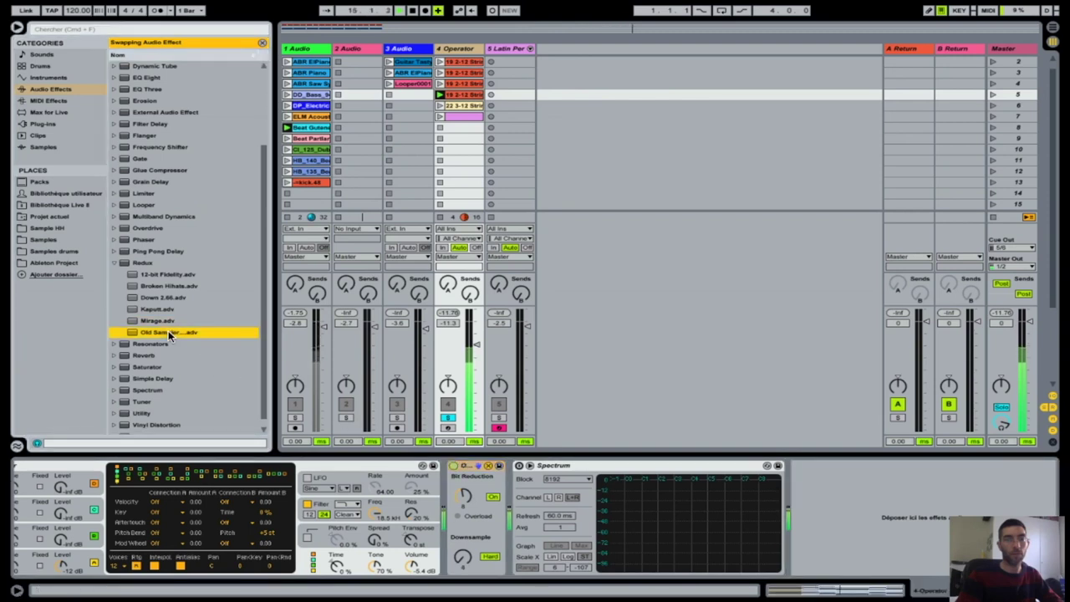
left_click(453, 466)
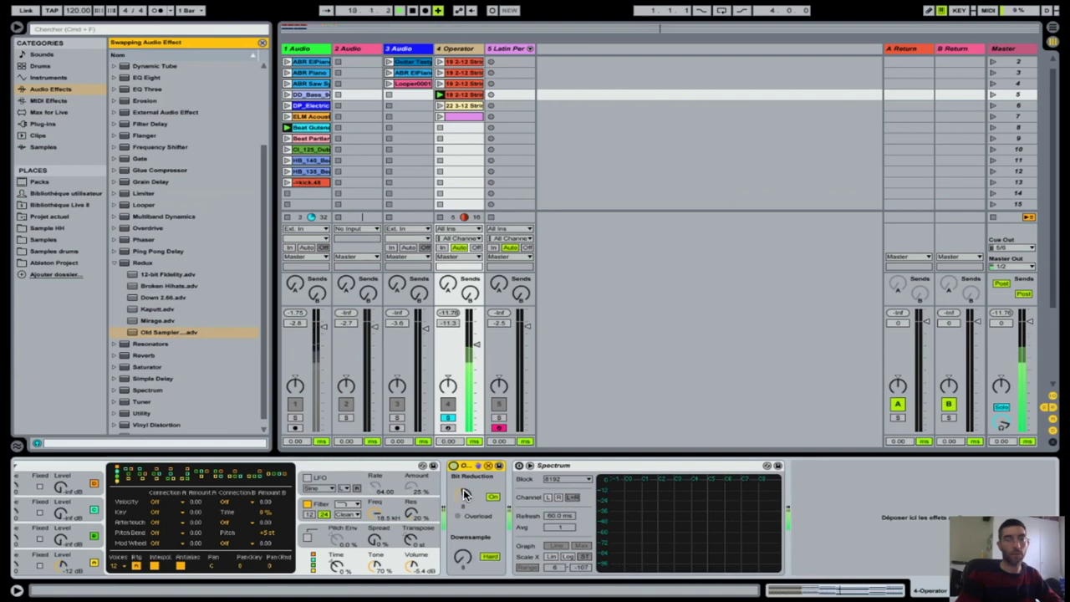
- Turn on Spectrum and examine the Operator signal in its enlarged display with Redux active and bypassed
left_click(519, 466)
left_click(530, 465)
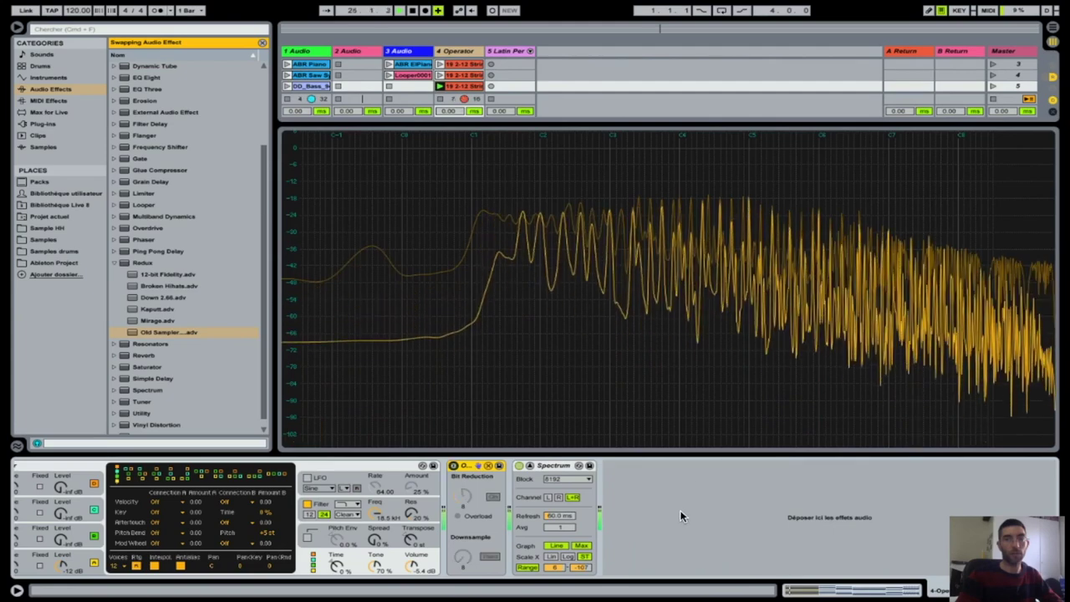
key("0")
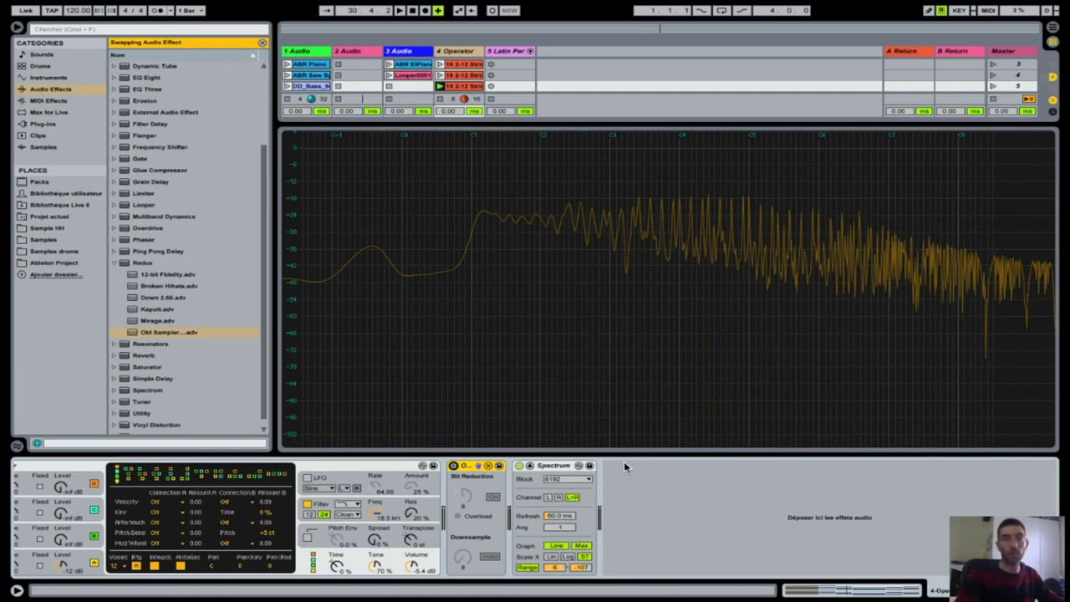
left_click(530, 466)
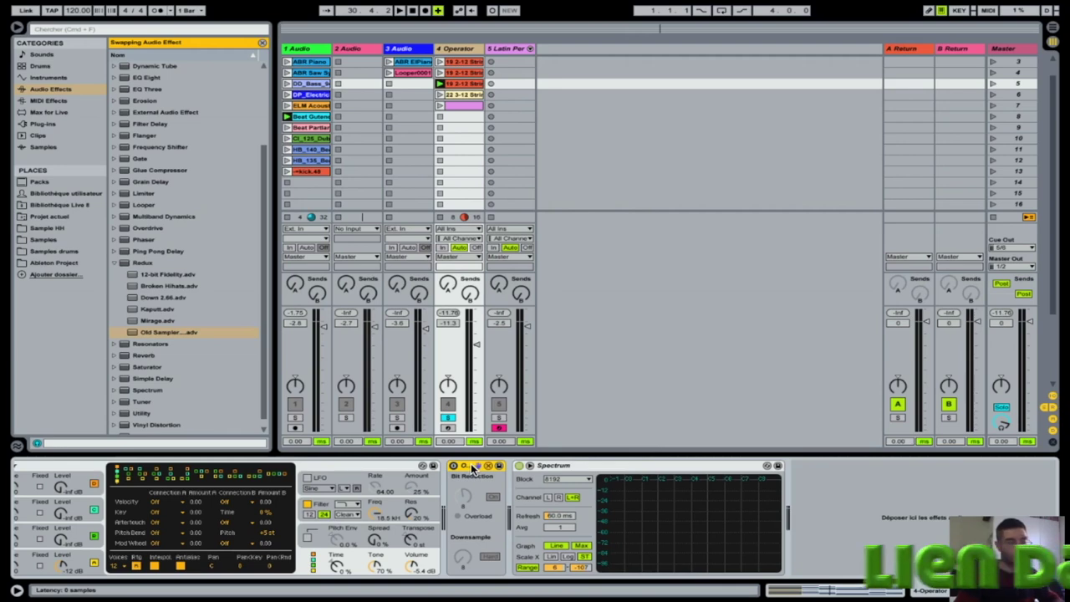
- Delete the Redux device from the Operator track and collapse the Redux preset folder in the browser
key("Delete")
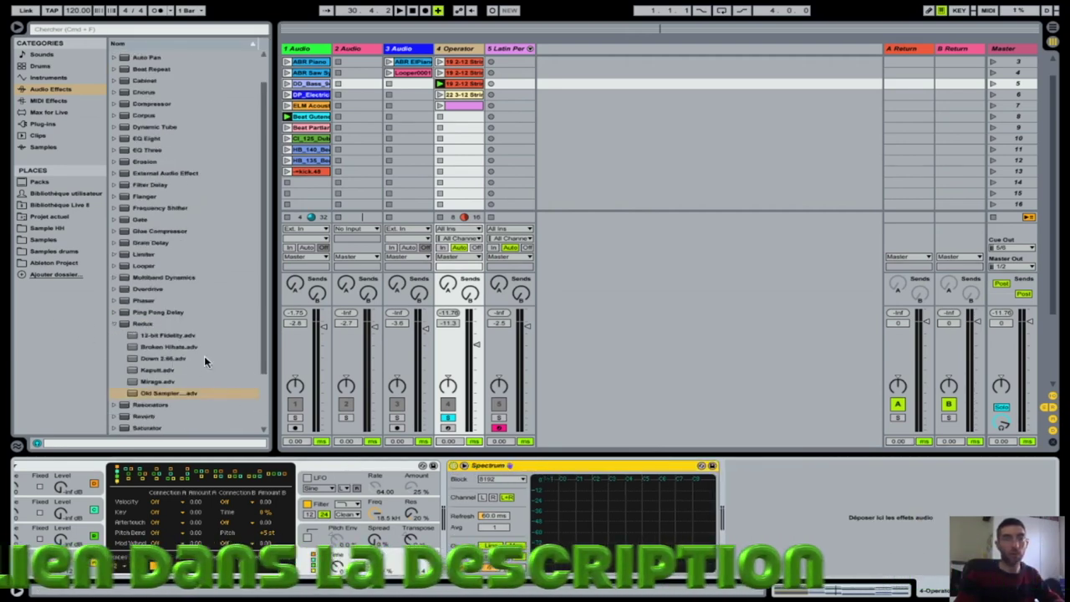
left_click(115, 324)
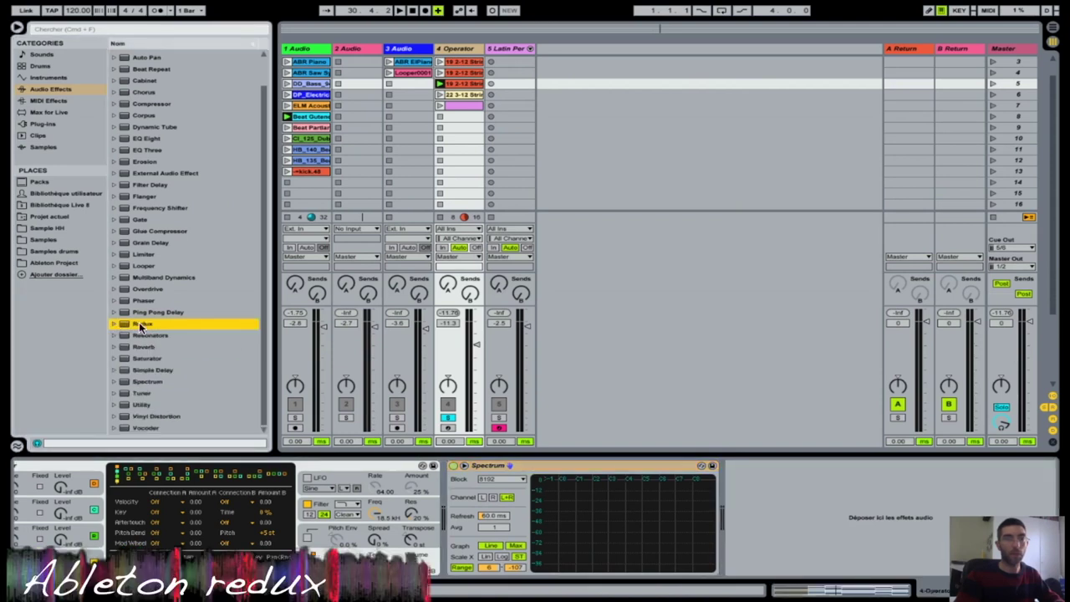